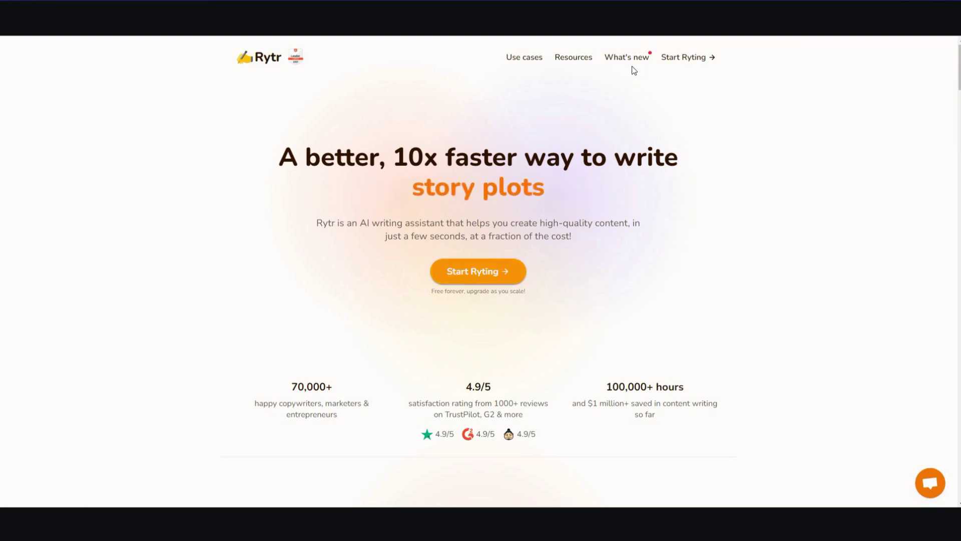
# Set Rytr's use case to Story Plot from the use-case list
pyautogui.click(497, 267)
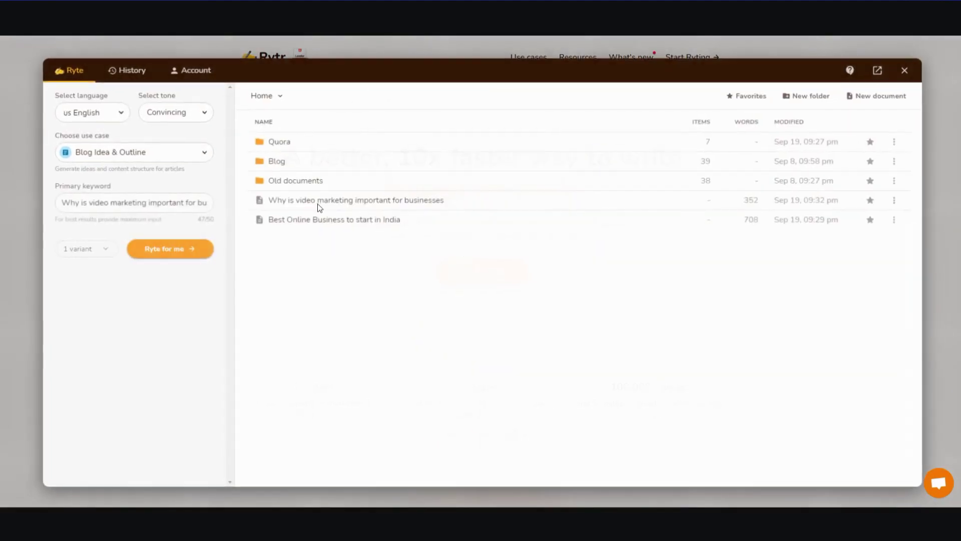
pyautogui.click(198, 152)
pyautogui.scroll(-1, 157, 218)
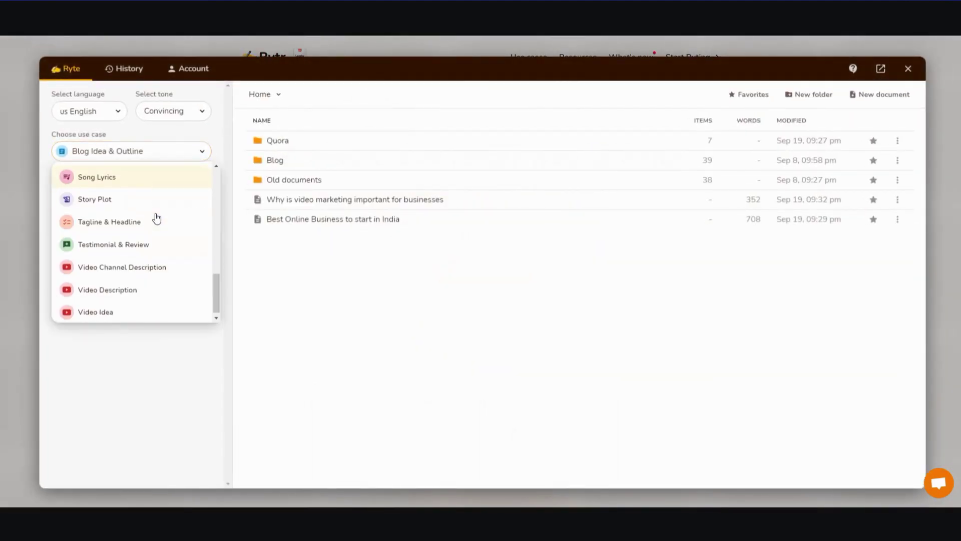
pyautogui.scroll(1, 154, 217)
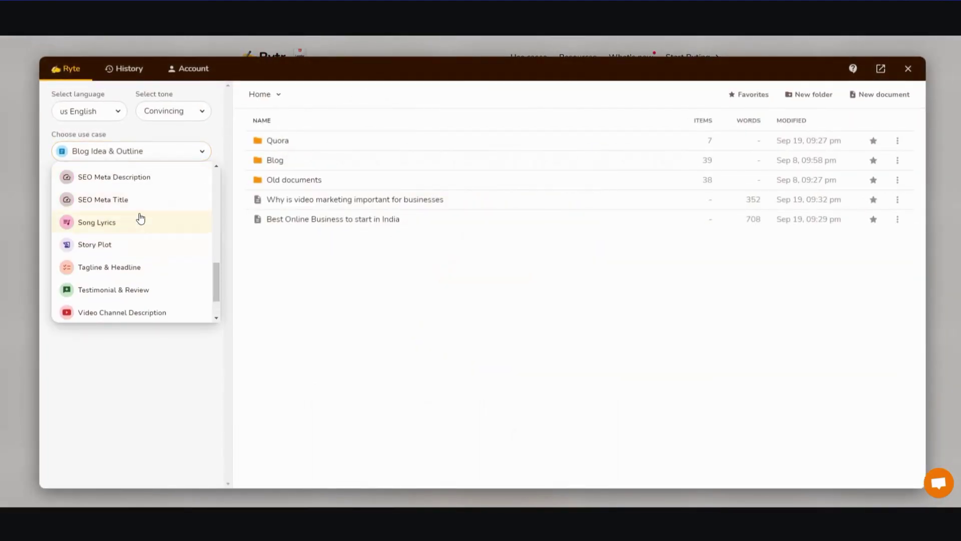
pyautogui.click(126, 247)
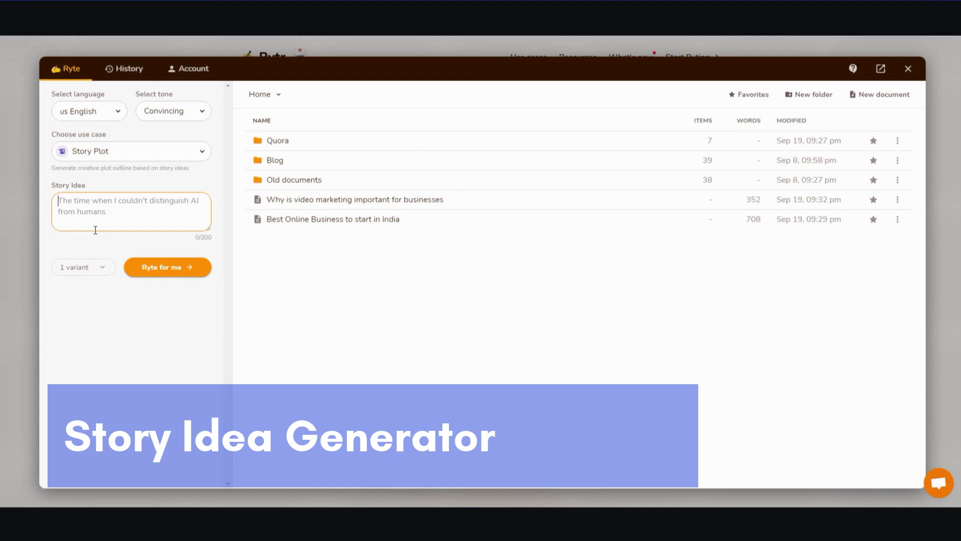
# Begin the Story Idea about how two brothers were treated differently, spell-correcting 'differant' to 'different'
pyautogui.write('How')
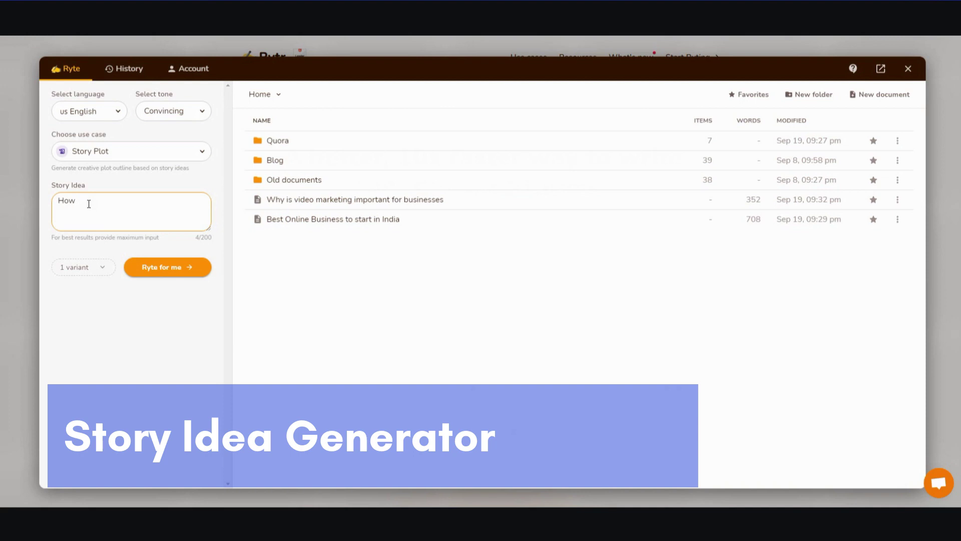
pyautogui.write('two brothers awas treated di')
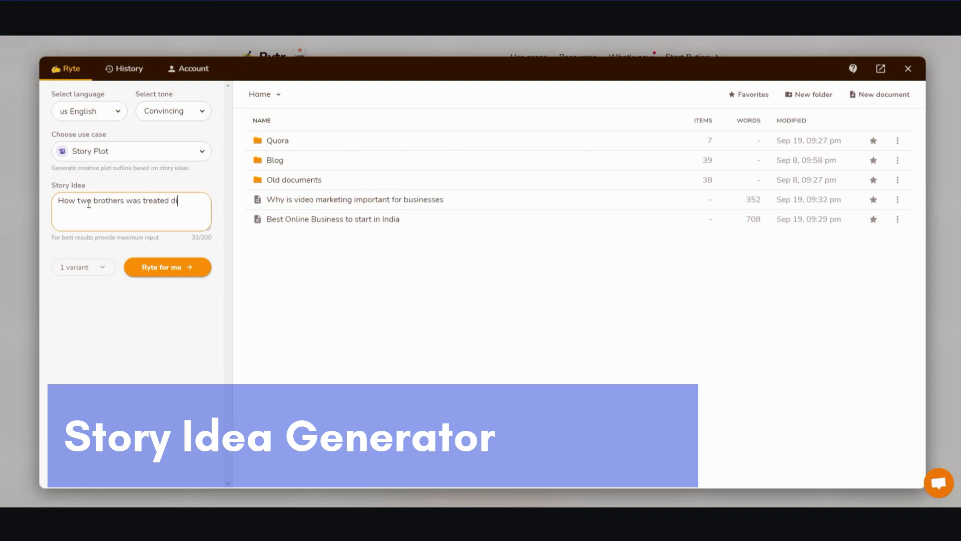
pyautogui.write('fferant')
pyautogui.rightClick(188, 201)
pyautogui.click(193, 208)
# Finish the idea: the other brother was neglected while the younger brother was spoiled
pyautogui.write('from each other')
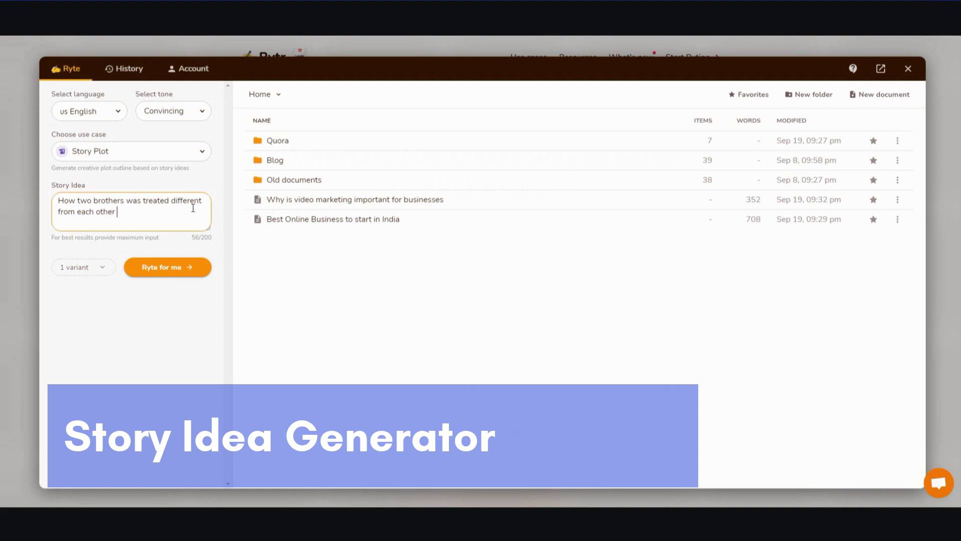
pyautogui.write('. On')
pyautogui.press('BackSpace')
pyautogui.press('BackSpace')
pyautogui.write('The other v')
pyautogui.write('rother was g')
pyautogui.press('BackSpace')
pyautogui.write('treated')
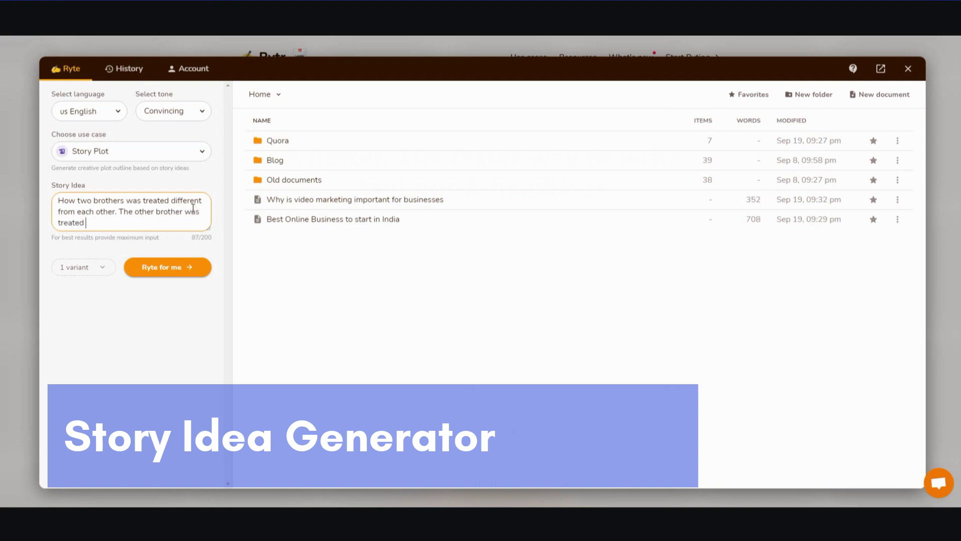
pyautogui.press('BackSpace')
pyautogui.press('BackSpace')
pyautogui.press('BackSpace')
pyautogui.press('BackSpace')
pyautogui.press('BackSpace')
pyautogui.press('BackSpace')
pyautogui.press('BackSpace')
pyautogui.press('BackSpace')
pyautogui.write('neglected while the younger brother was ')
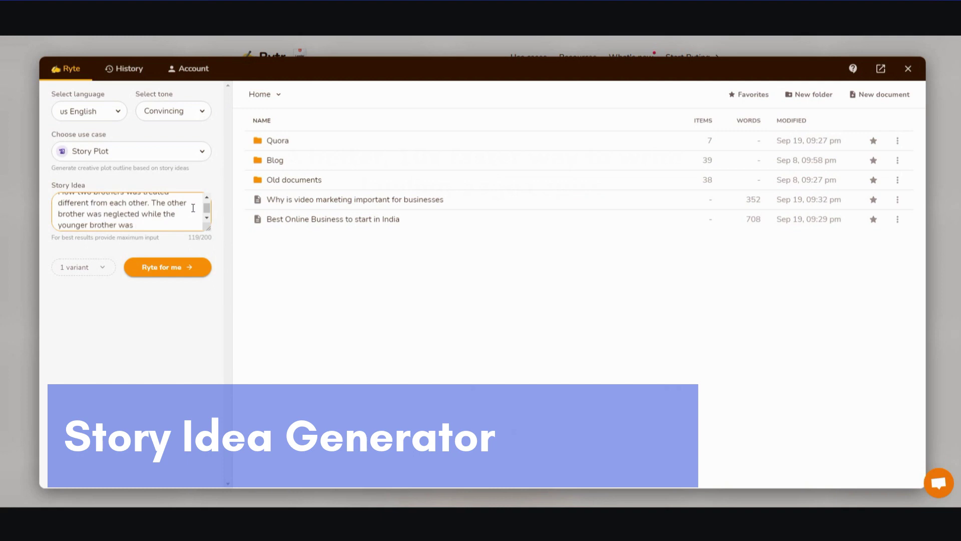
pyautogui.write('spoiled.')
pyautogui.scroll(2, 192, 213)
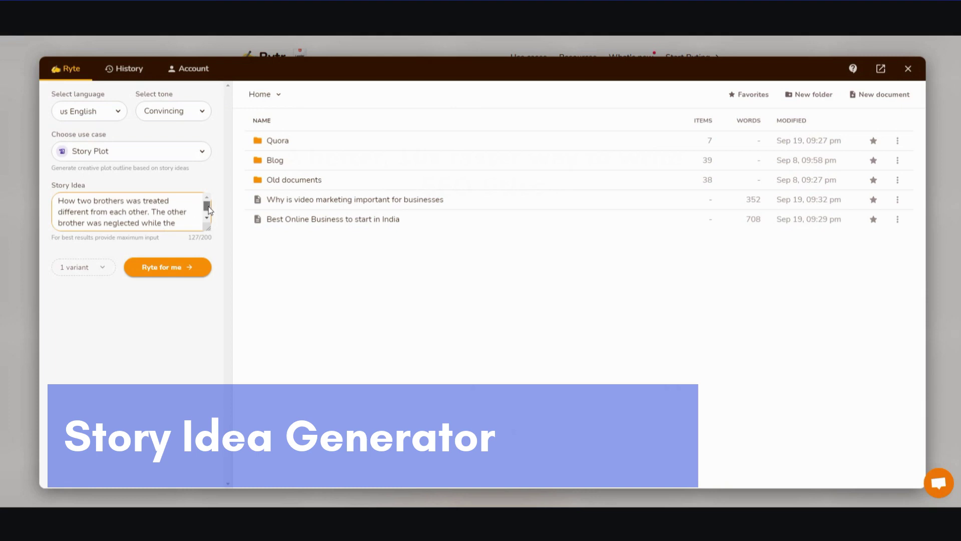
pyautogui.scroll(-1, 208, 207)
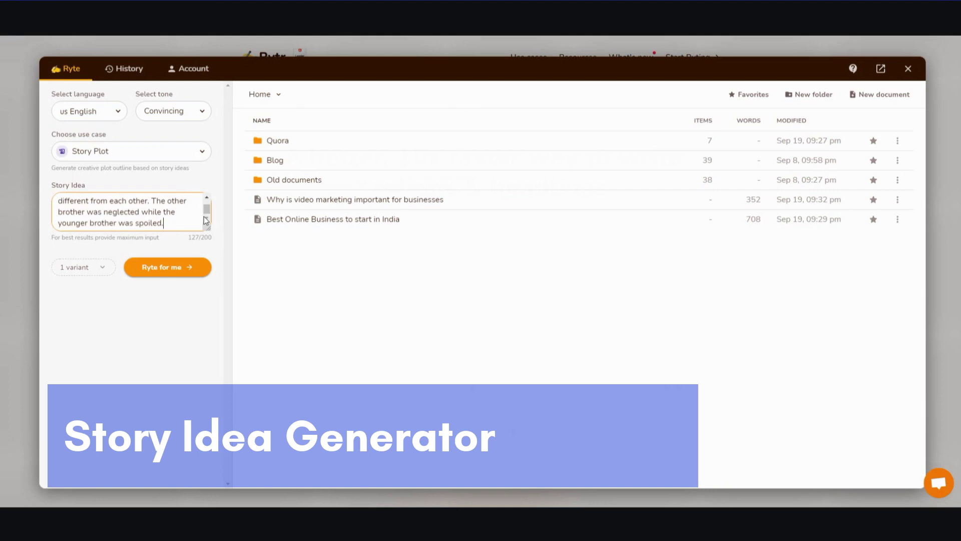
# Generate an 80-word story plot from the two-brothers idea with Ryte for me
pyautogui.click(163, 269)
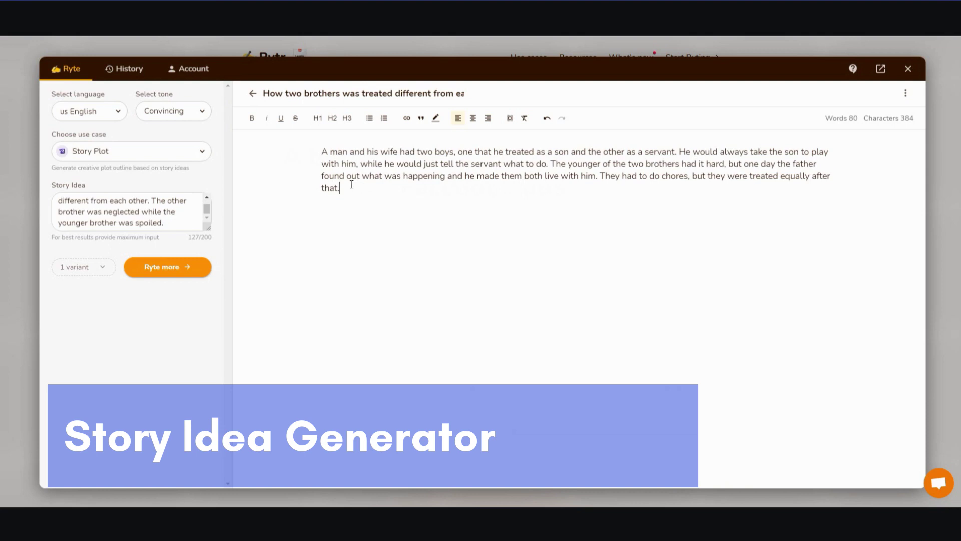
pyautogui.moveTo(352, 185); pyautogui.dragTo(306, 169)
pyautogui.click(306, 169)
pyautogui.moveTo(550, 164); pyautogui.dragTo(553, 197)
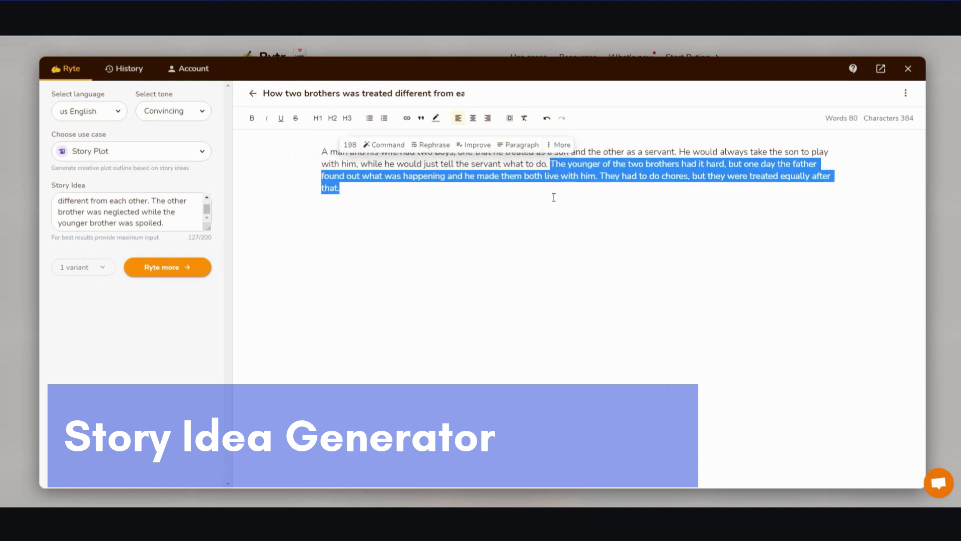
pyautogui.click(526, 146)
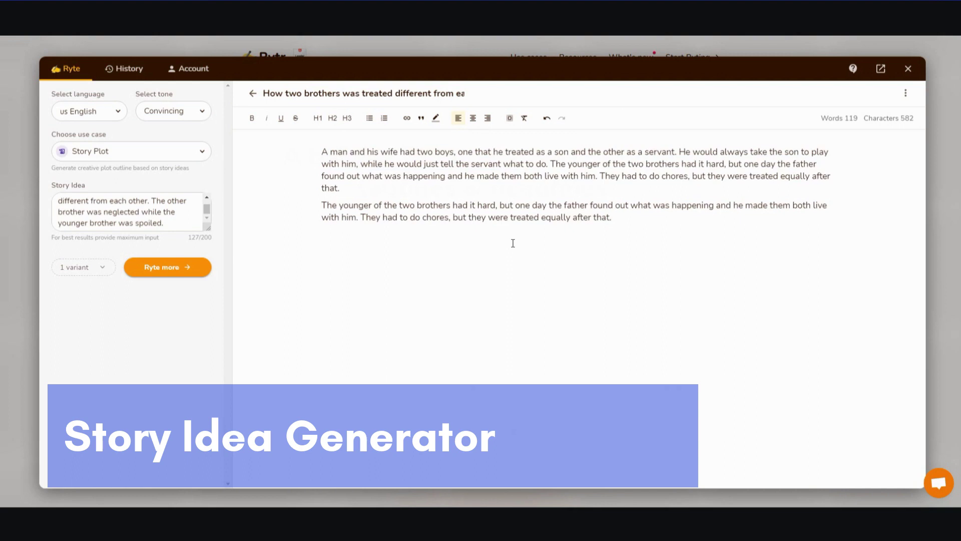
pyautogui.moveTo(629, 219); pyautogui.dragTo(326, 207)
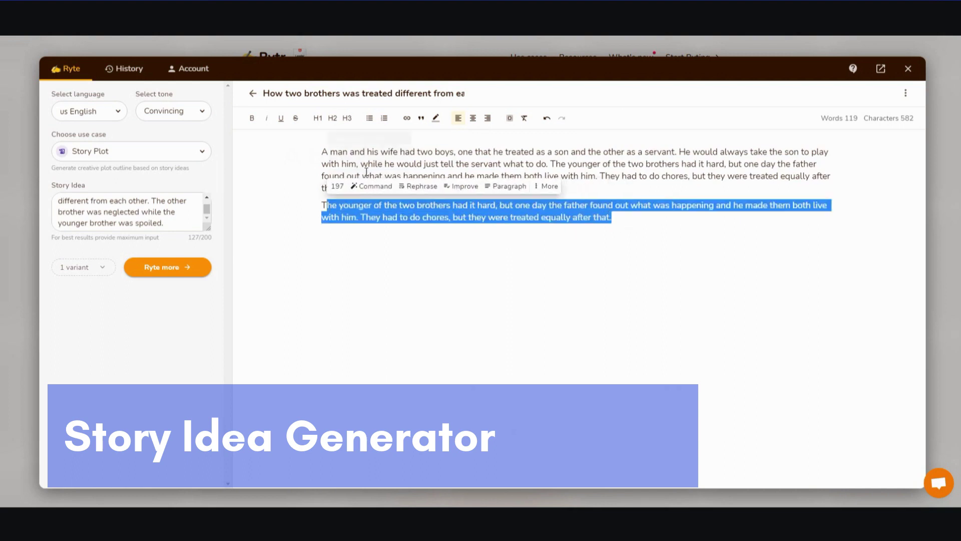
pyautogui.click(548, 118)
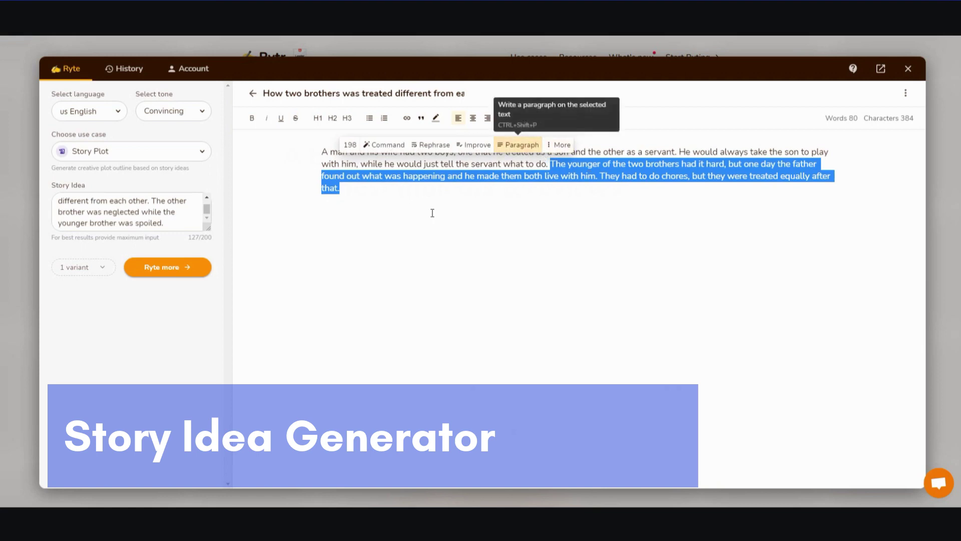
pyautogui.click(388, 203)
pyautogui.moveTo(389, 204); pyautogui.dragTo(302, 149)
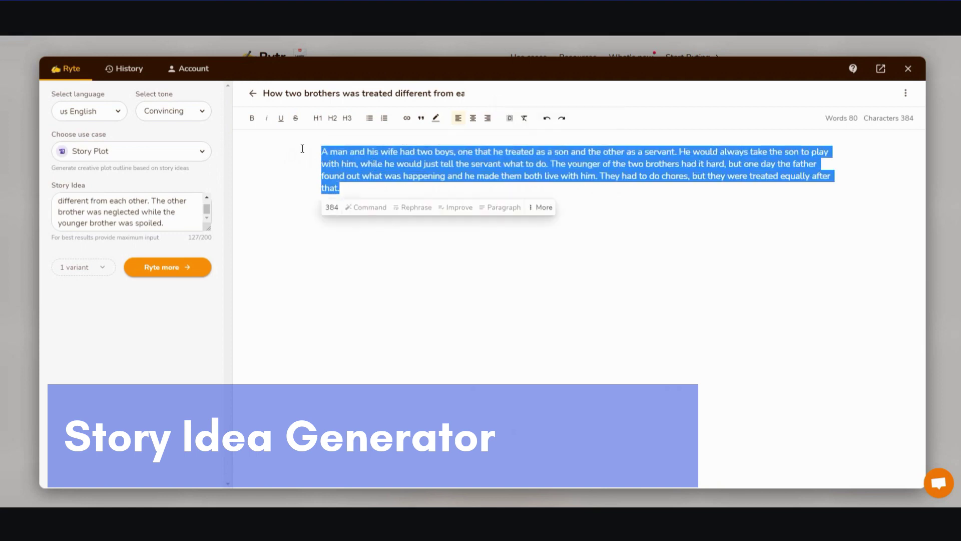
pyautogui.click(373, 249)
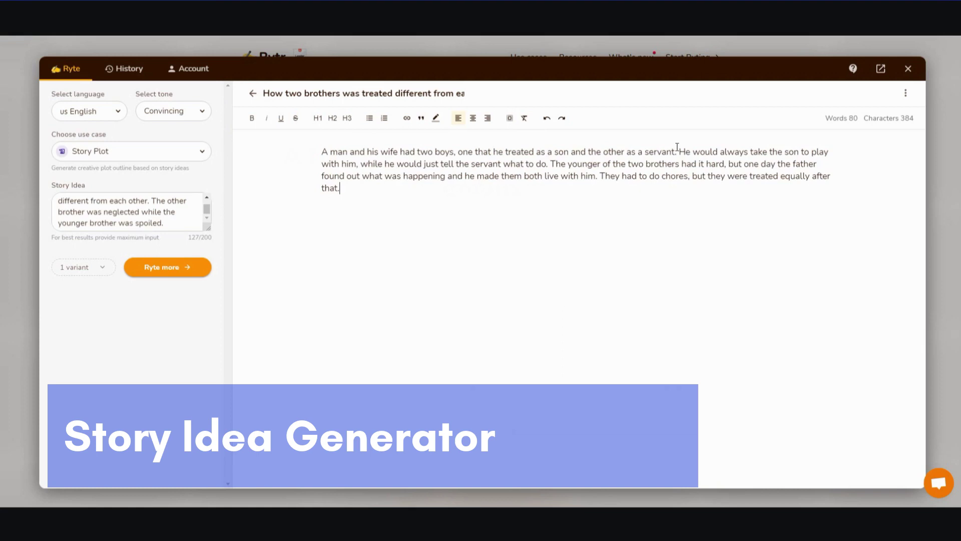
pyautogui.moveTo(677, 151); pyautogui.dragTo(686, 190)
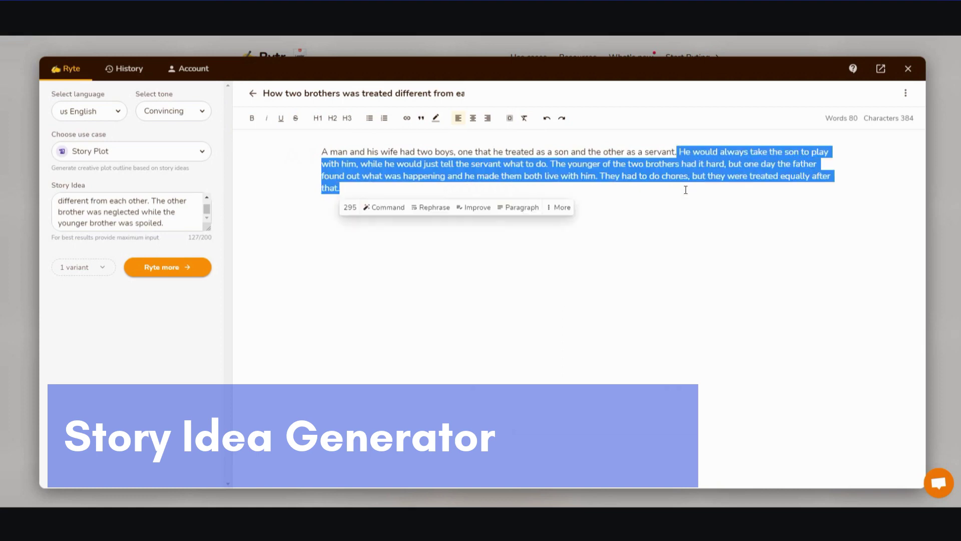
pyautogui.click(521, 210)
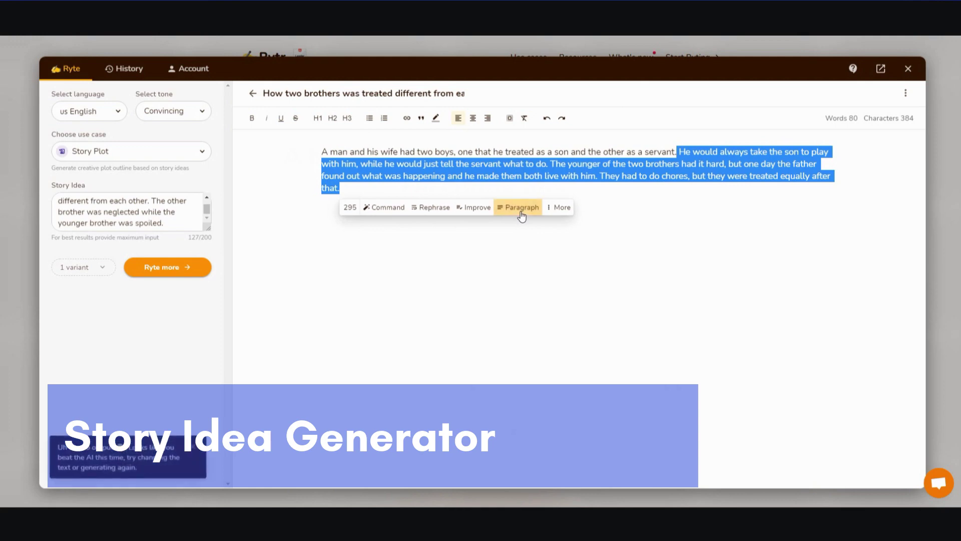
# Generate two more paragraphs, including a Prodigal Son parallel, bringing the story to 189 words
pyautogui.click(522, 215)
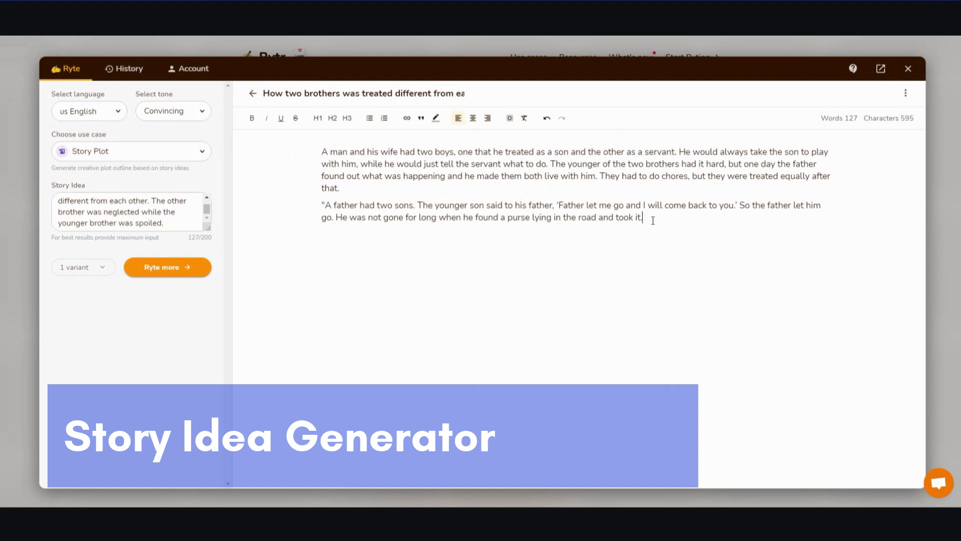
pyautogui.moveTo(651, 218); pyautogui.dragTo(420, 205)
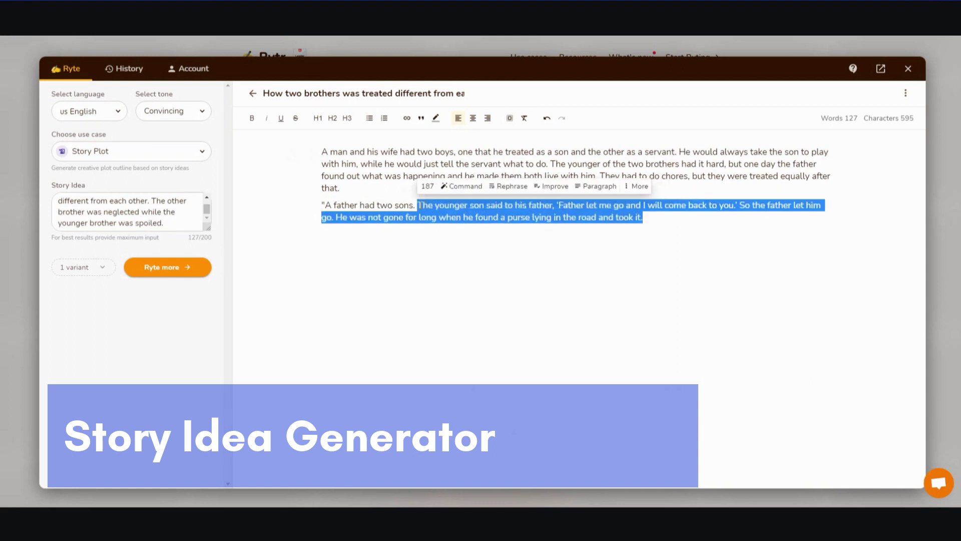
pyautogui.click(586, 188)
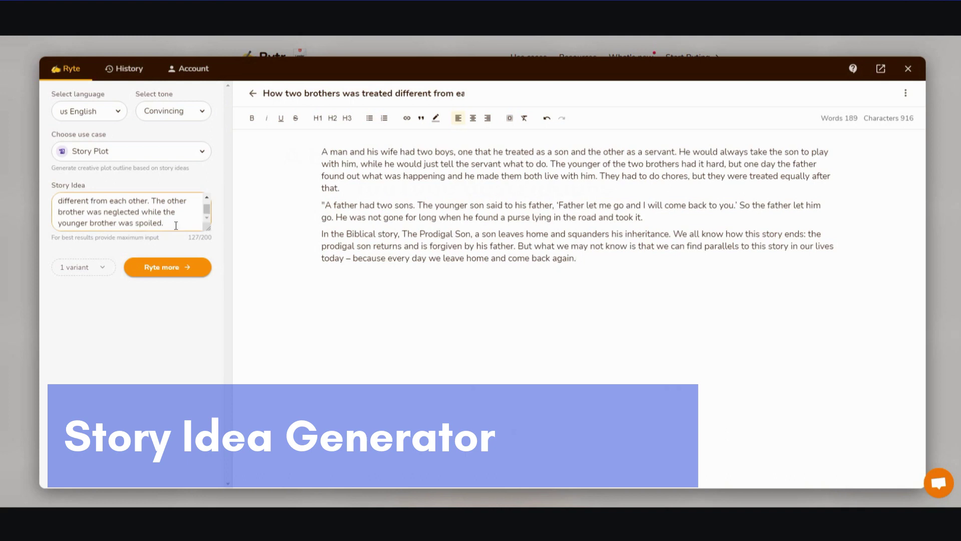
# Replace the Story Idea with 'A fable about a boy learning that life is not fair.' and generate it
pyautogui.click(253, 93)
pyautogui.moveTo(171, 219); pyautogui.dragTo(56, 187)
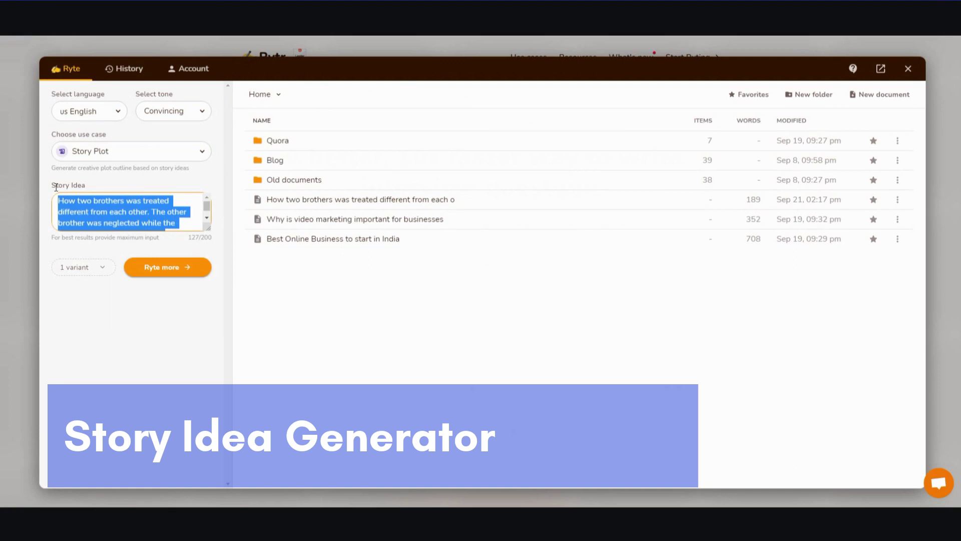
pyautogui.write('A f')
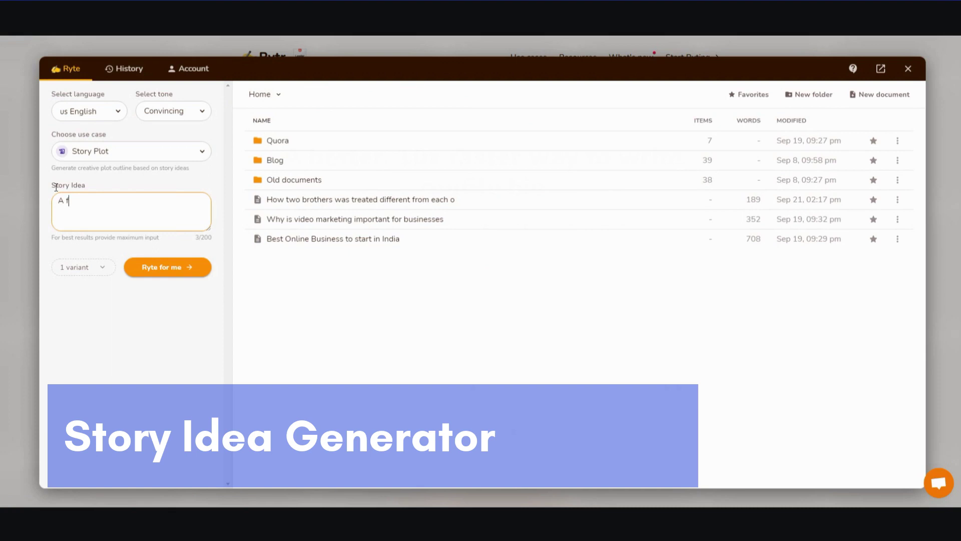
pyautogui.write('able about a boy learning that life')
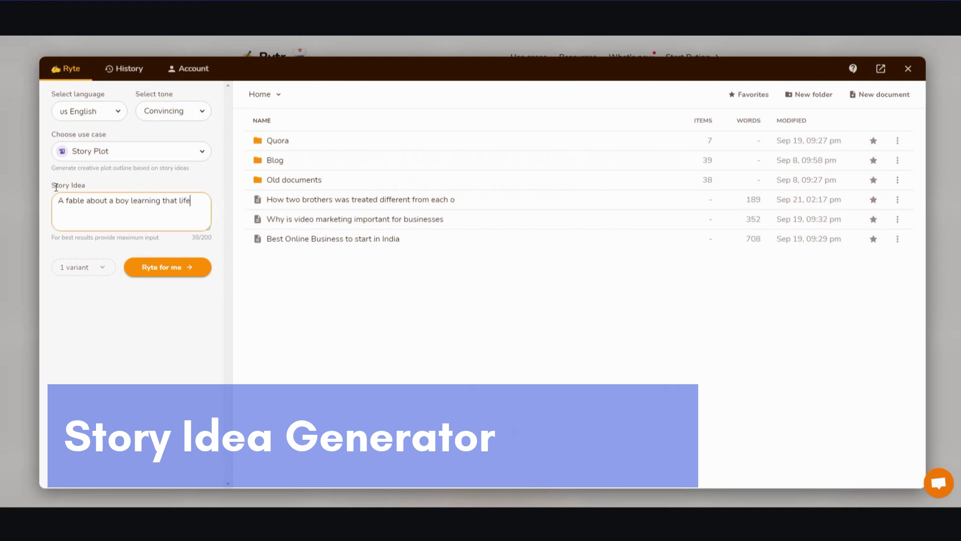
pyautogui.write(' is not fair.')
pyautogui.click(171, 267)
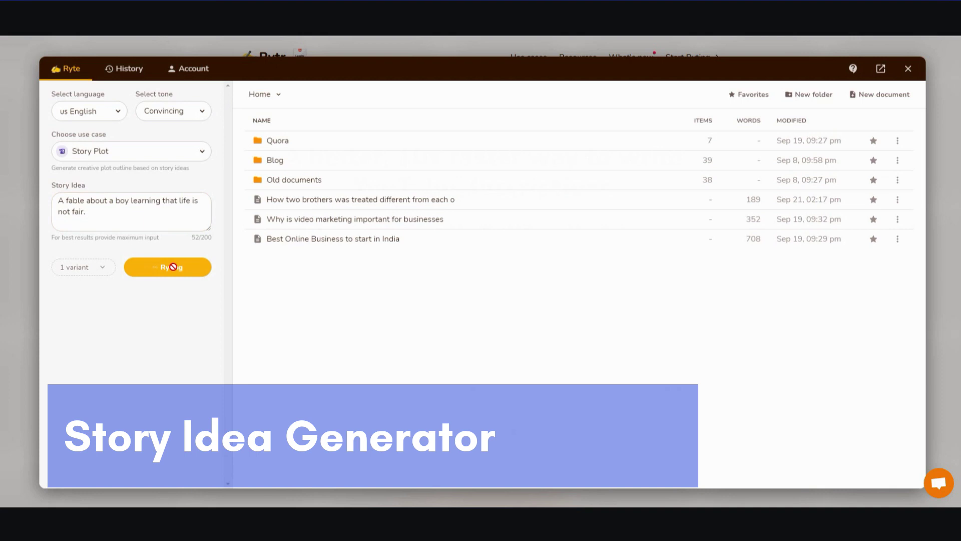
pyautogui.click(130, 227)
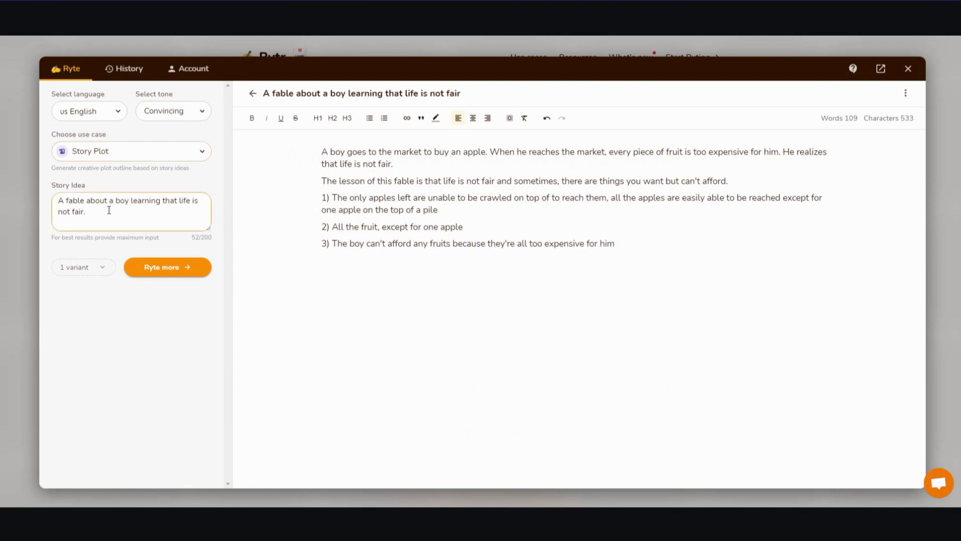
# Switch to Song Lyrics, type the idea 'A romantic song about a guy being stuck as a friend.', then clear it
pyautogui.click(126, 158)
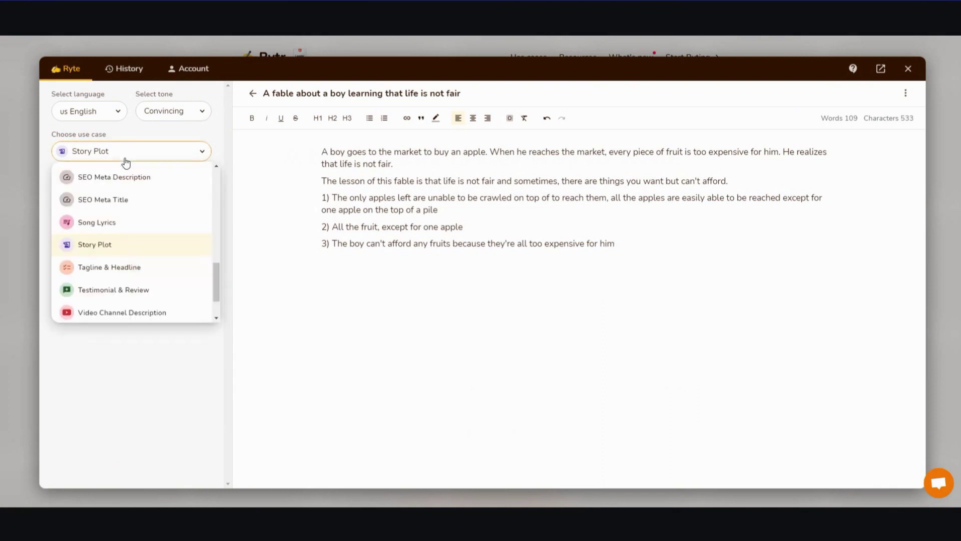
pyautogui.click(136, 224)
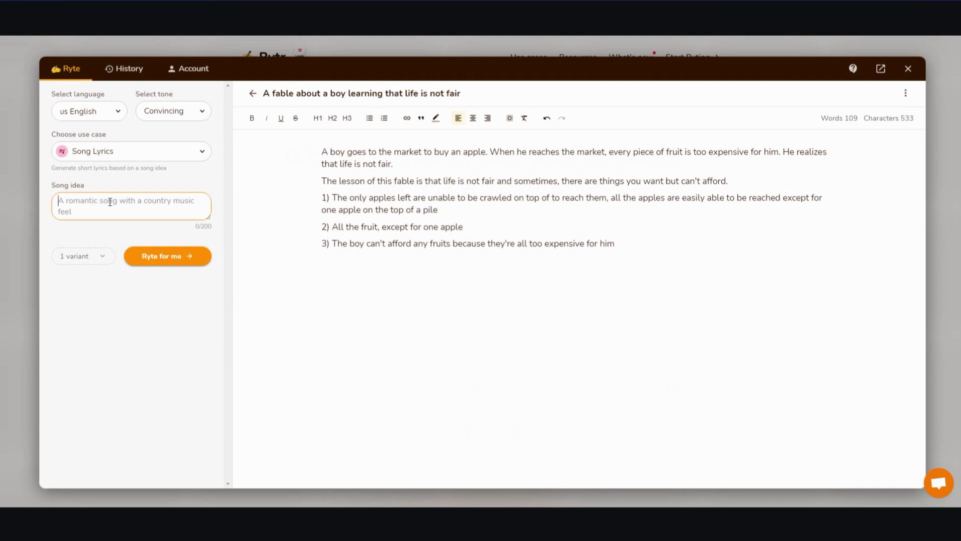
pyautogui.write('A romat')
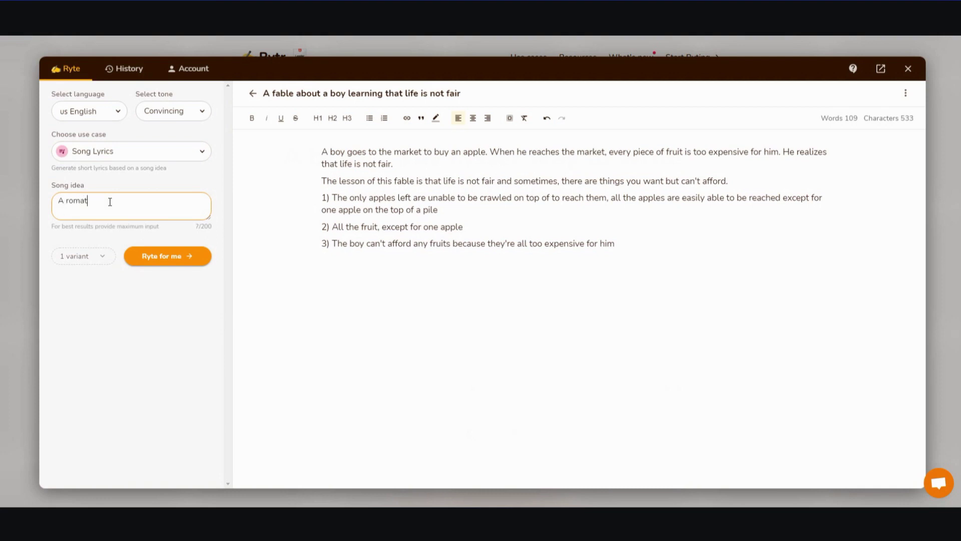
pyautogui.press('BackSpace')
pyautogui.write('ntic song about a guy being friend')
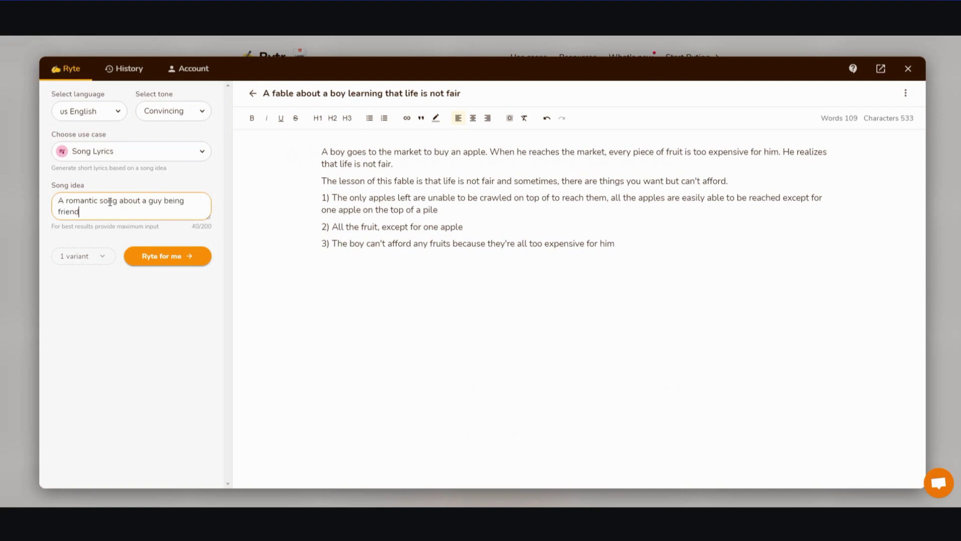
pyautogui.press('BackSpace')
pyautogui.press('BackSpace')
pyautogui.press('BackSpace')
pyautogui.press('BackSpace')
pyautogui.press('BackSpace')
pyautogui.press('BackSpace')
pyautogui.write('stuck as a friend.')
pyautogui.moveTo(135, 206); pyautogui.dragTo(51, 198)
pyautogui.hotkey('ctrl', 'c')
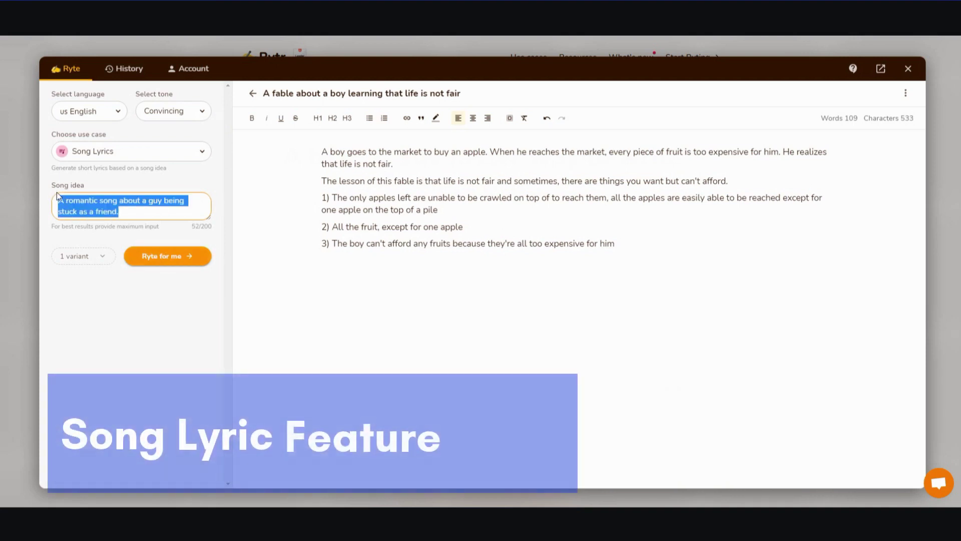
pyautogui.press('BackSpace')
# Back on the Home list, paste the friend-zone song idea and generate 73 words of lyrics
pyautogui.click(252, 94)
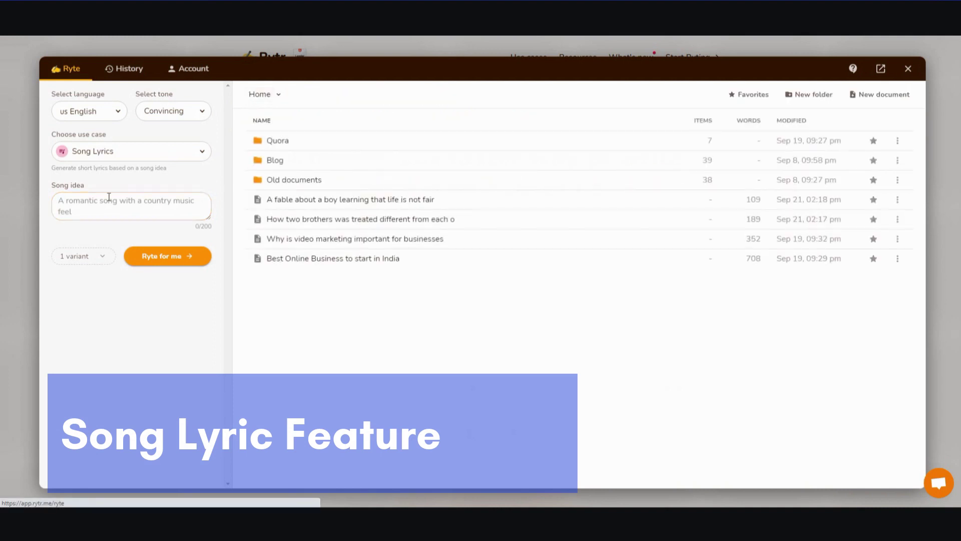
pyautogui.hotkey('ctrl', 'v')
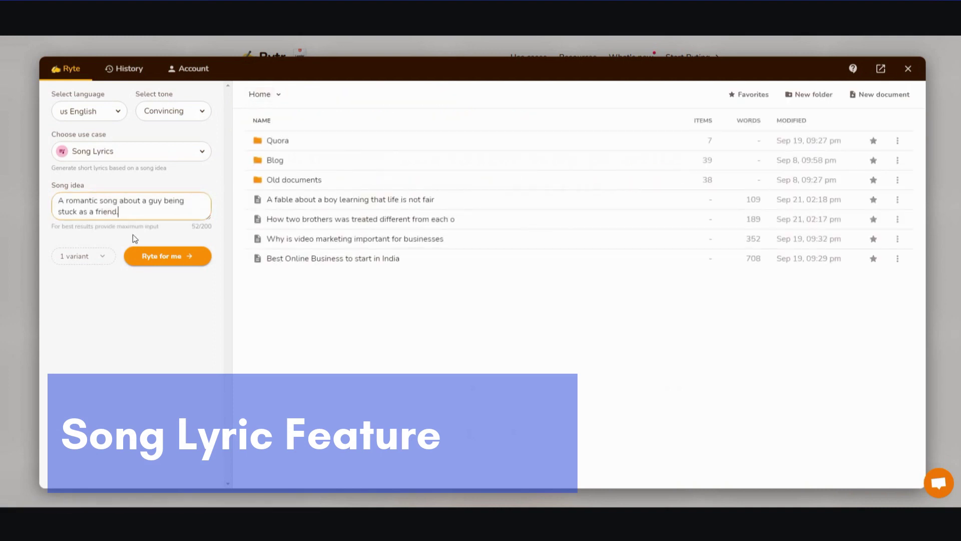
pyautogui.click(158, 258)
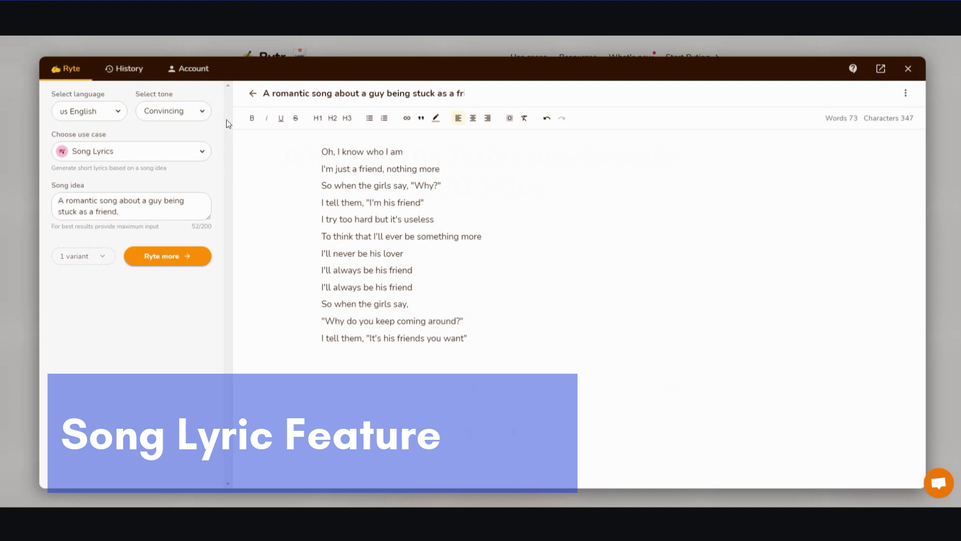
# Replace the song idea with 'A rap song about growing up in a tough neighborhood'
pyautogui.click(253, 94)
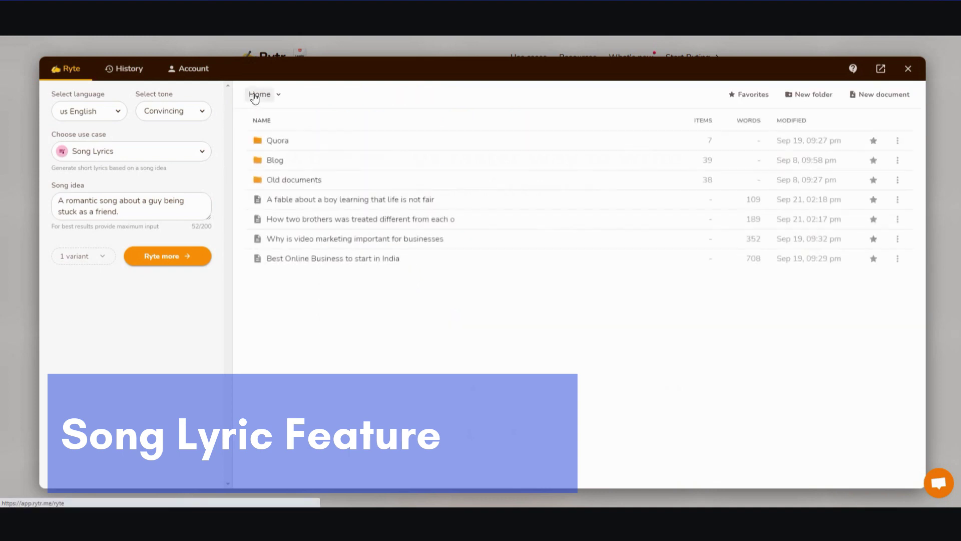
pyautogui.tripleClick(152, 211)
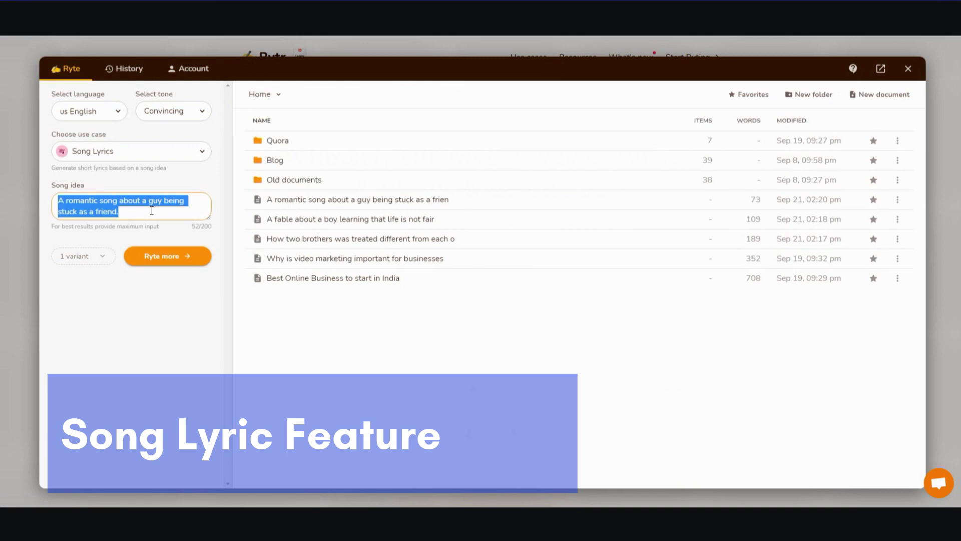
pyautogui.press('BackSpace')
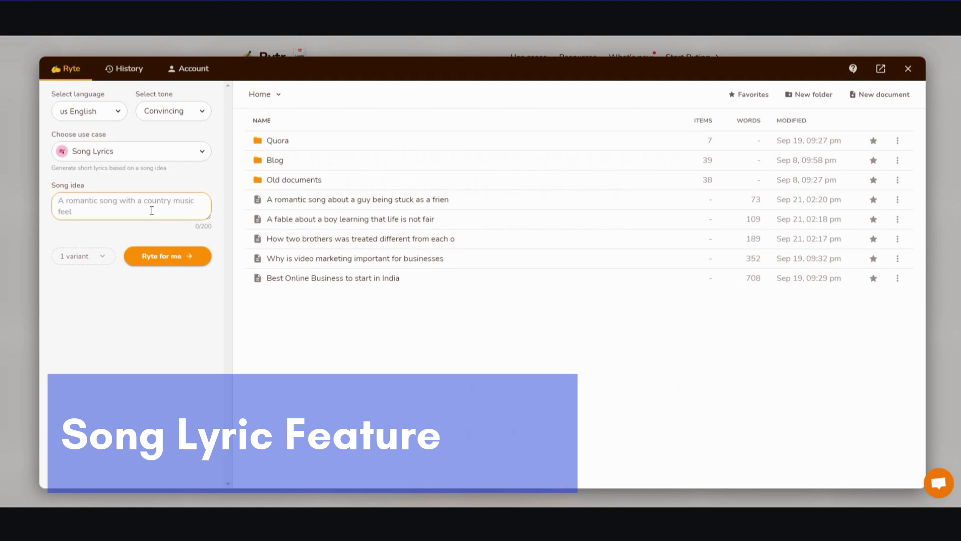
pyautogui.write('A rap song ')
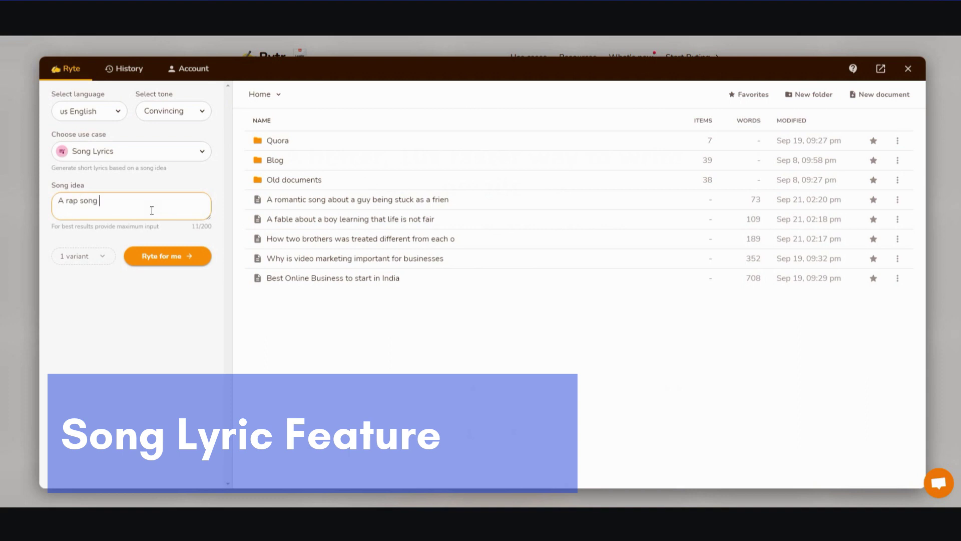
pyautogui.write('about growing up in a tough neig')
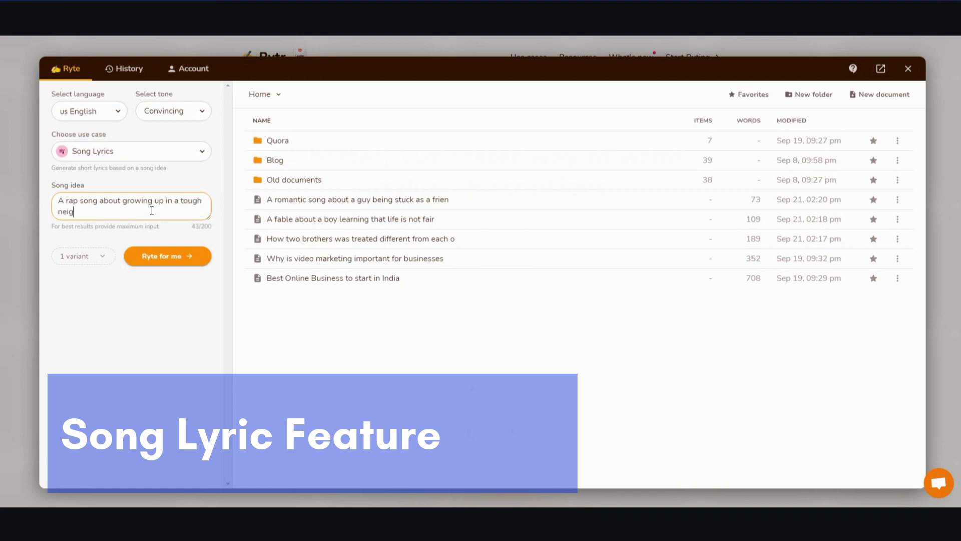
pyautogui.write('hborhodd')
pyautogui.press('BackSpace')
pyautogui.press('BackSpace')
pyautogui.press('BackSpace')
pyautogui.write('od')
# Generate 142-word rap lyrics with Intro, Verse 1 and Chorus from the tough-neighborhood idea
pyautogui.click(173, 258)
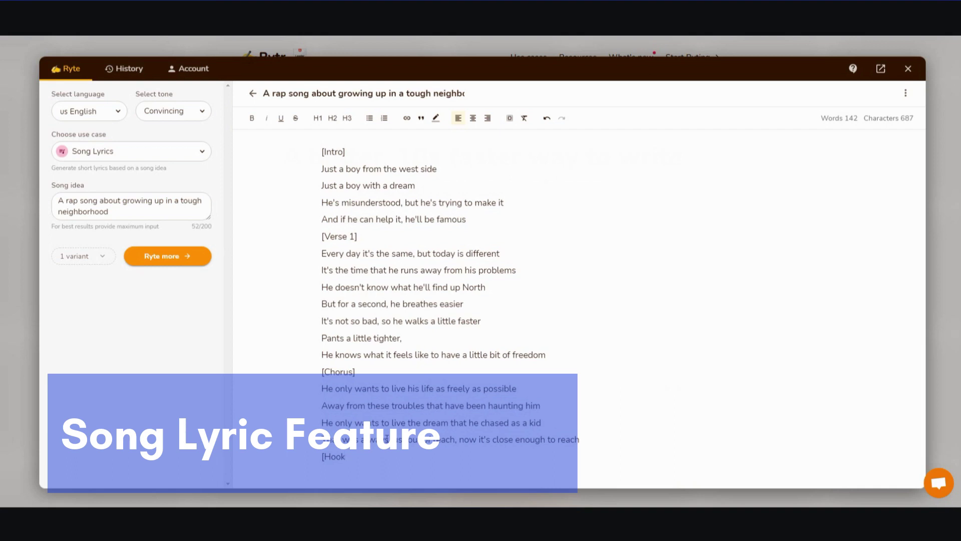
pyautogui.moveTo(587, 439); pyautogui.dragTo(315, 384)
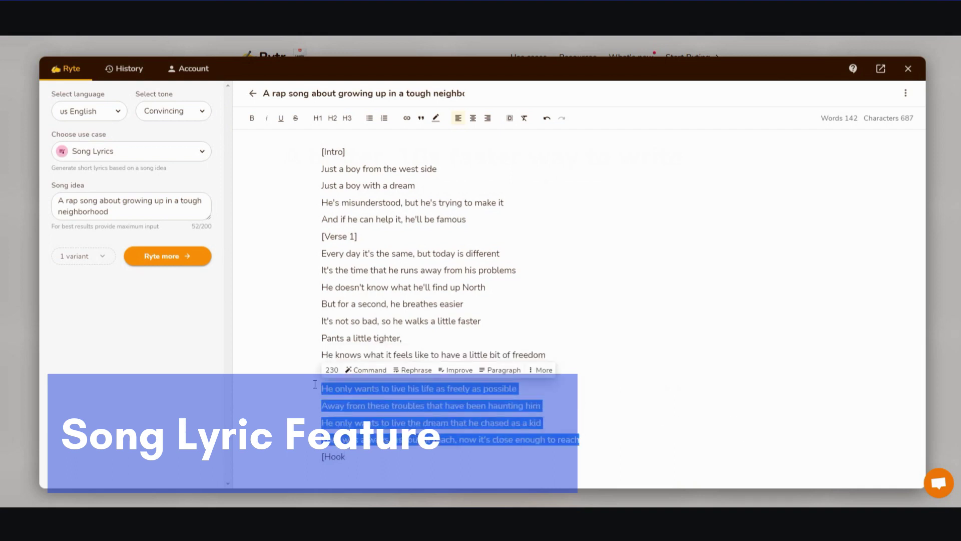
pyautogui.click(532, 371)
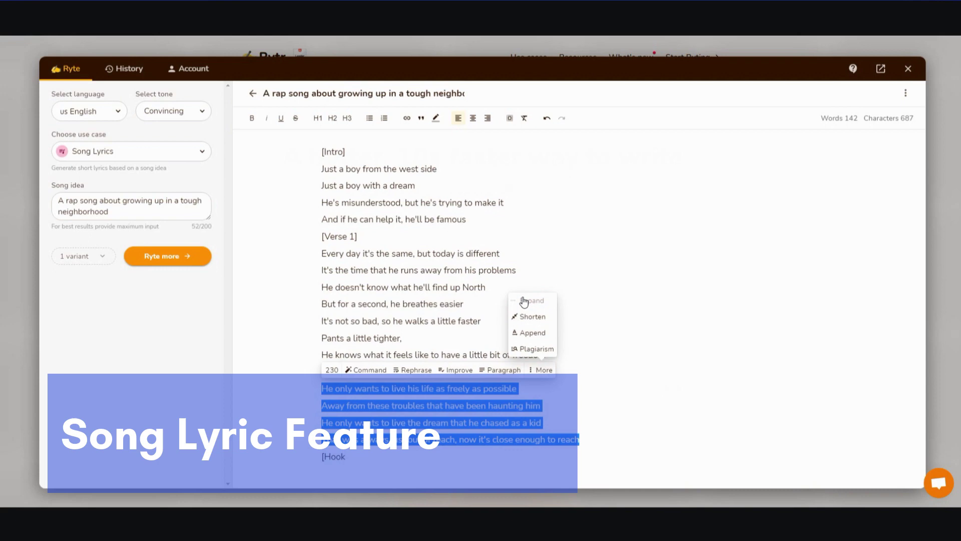
pyautogui.click(524, 301)
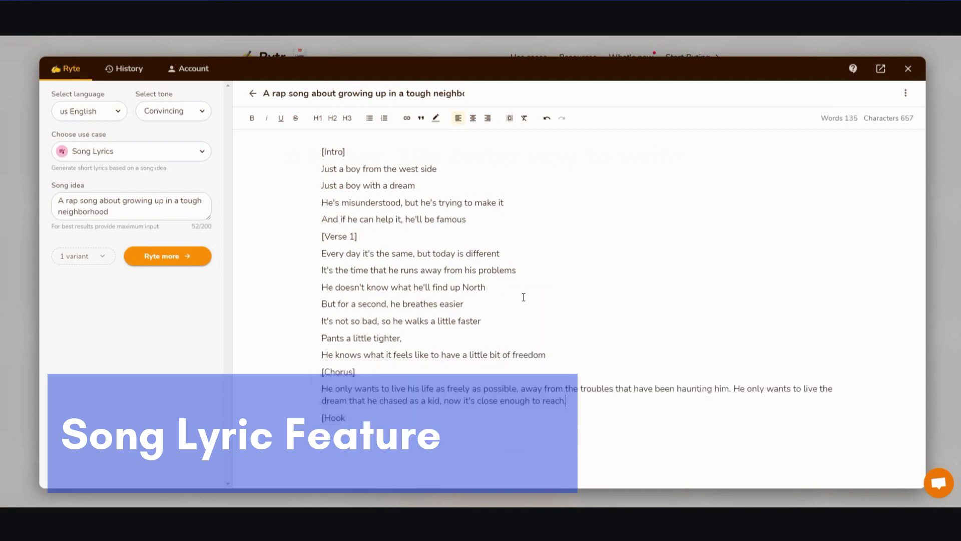
pyautogui.click(544, 120)
pyautogui.click(580, 326)
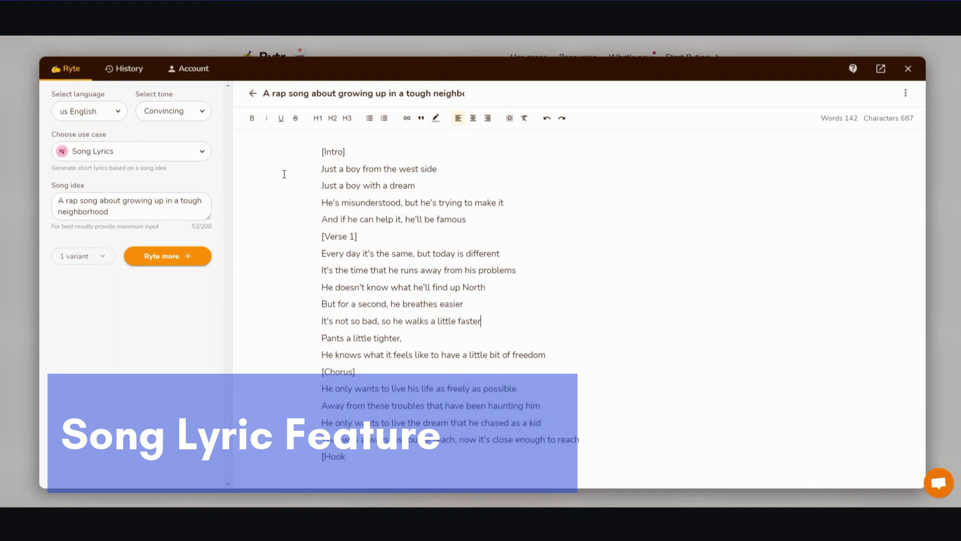
# Return to the Home list and browse through every option in the writing use-case list
pyautogui.click(249, 94)
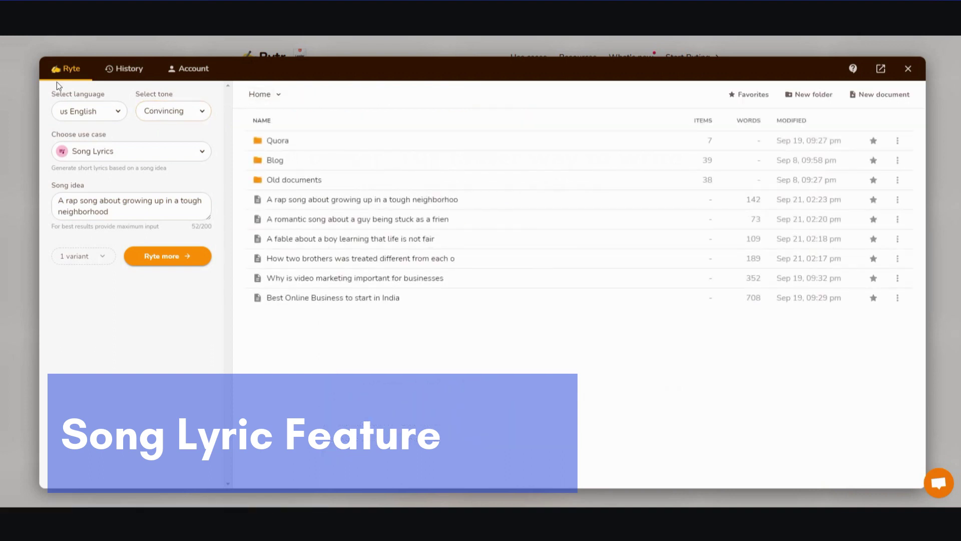
pyautogui.click(182, 150)
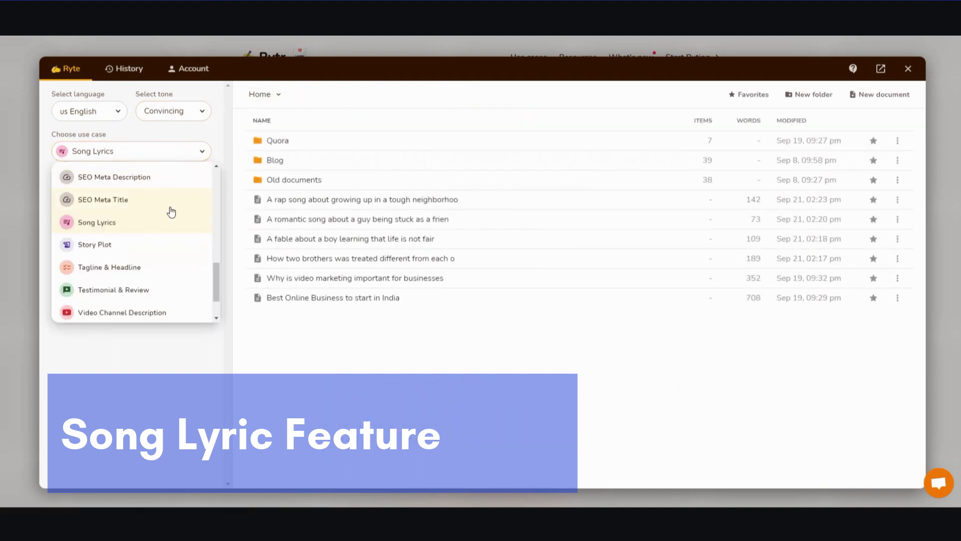
pyautogui.scroll(10, 173, 213)
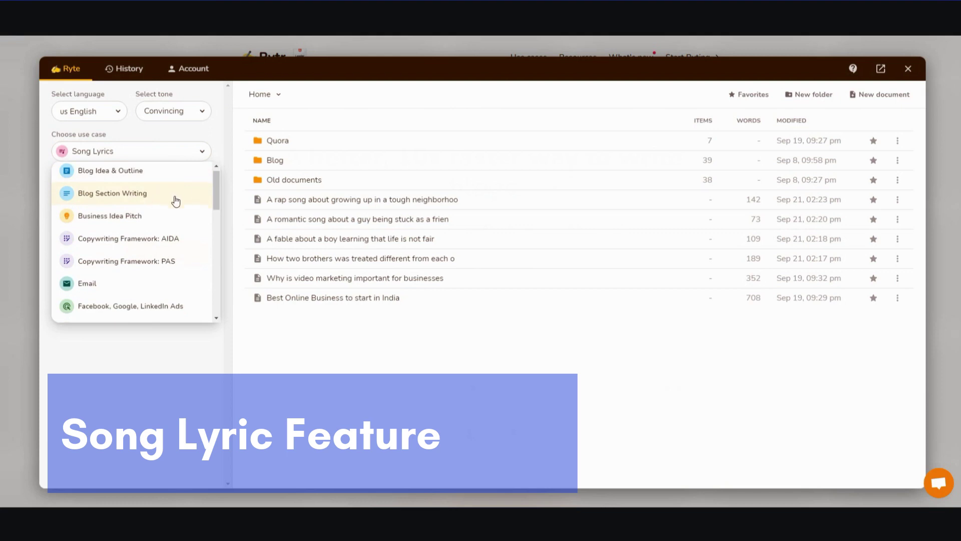
pyautogui.scroll(-1, 175, 201)
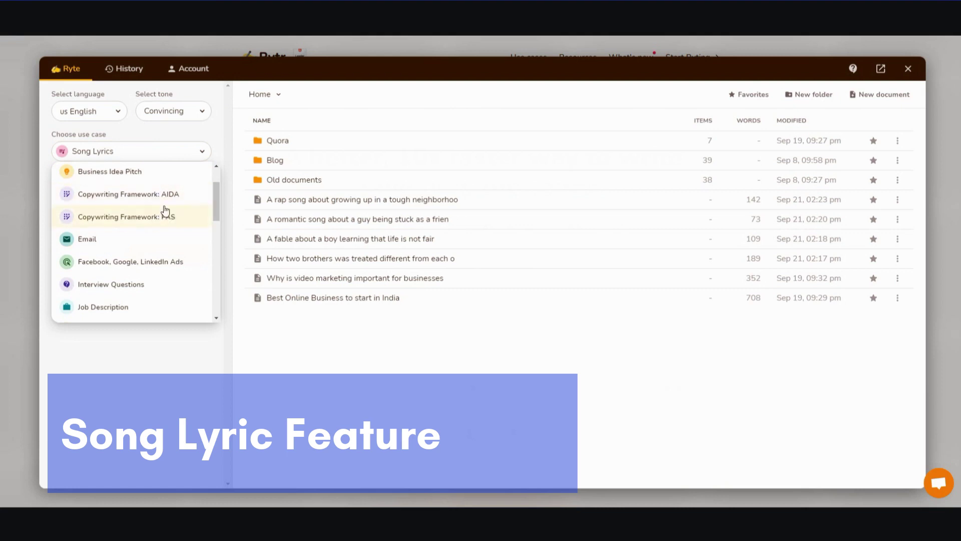
pyautogui.scroll(-2, 174, 232)
pyautogui.scroll(-4, 174, 233)
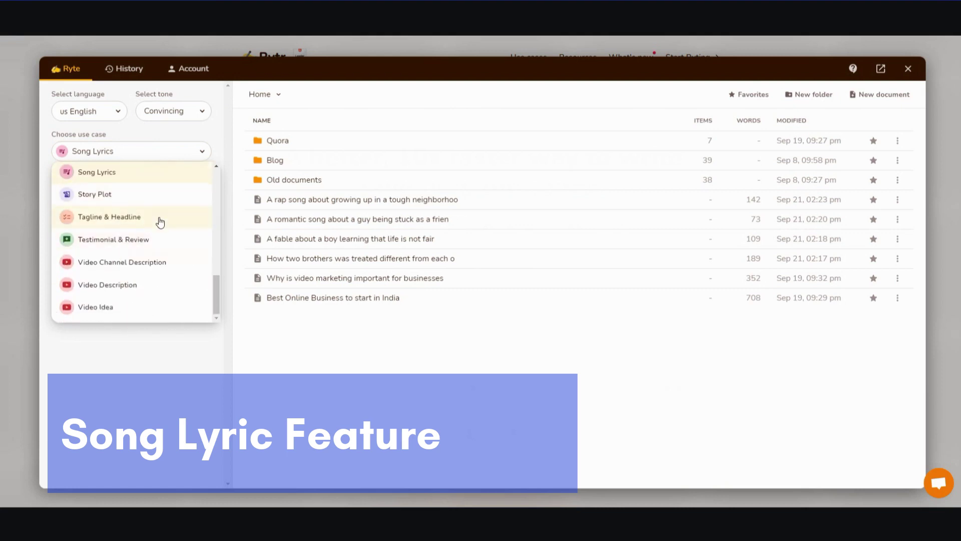
pyautogui.scroll(1, 159, 224)
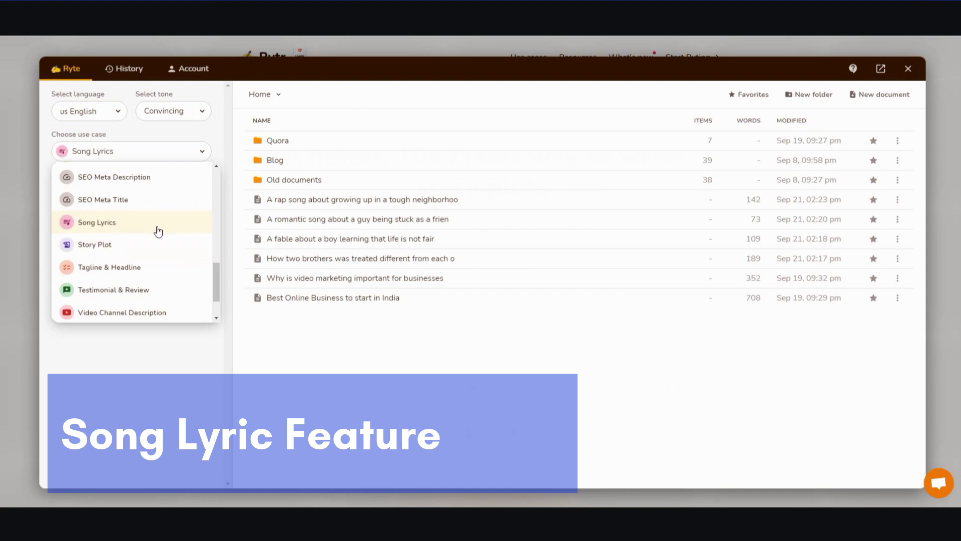
pyautogui.moveTo(214, 296)
pyautogui.mouseDown()
pyautogui.moveTo(216, 309)
pyautogui.moveTo(211, 296)
pyautogui.mouseUp()
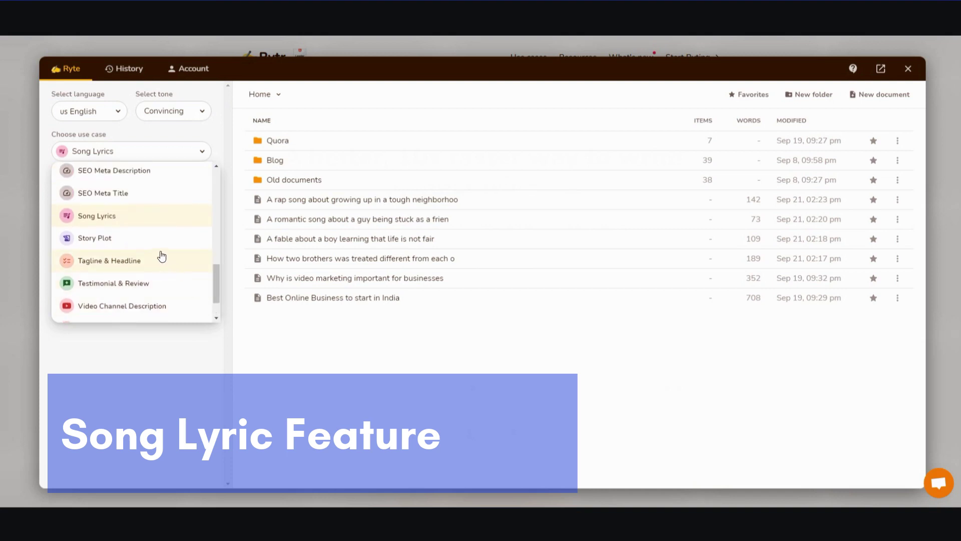
pyautogui.scroll(-1, 161, 257)
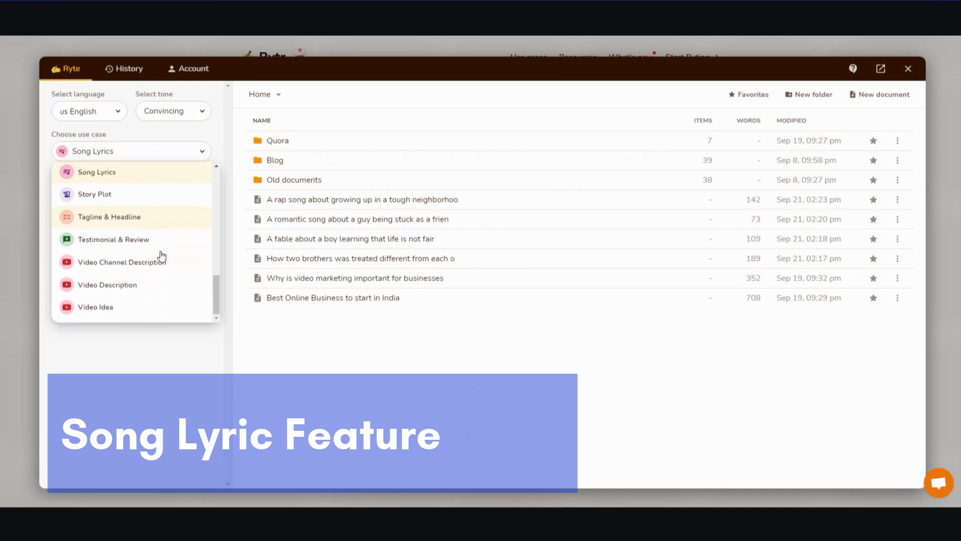
pyautogui.scroll(10, 161, 257)
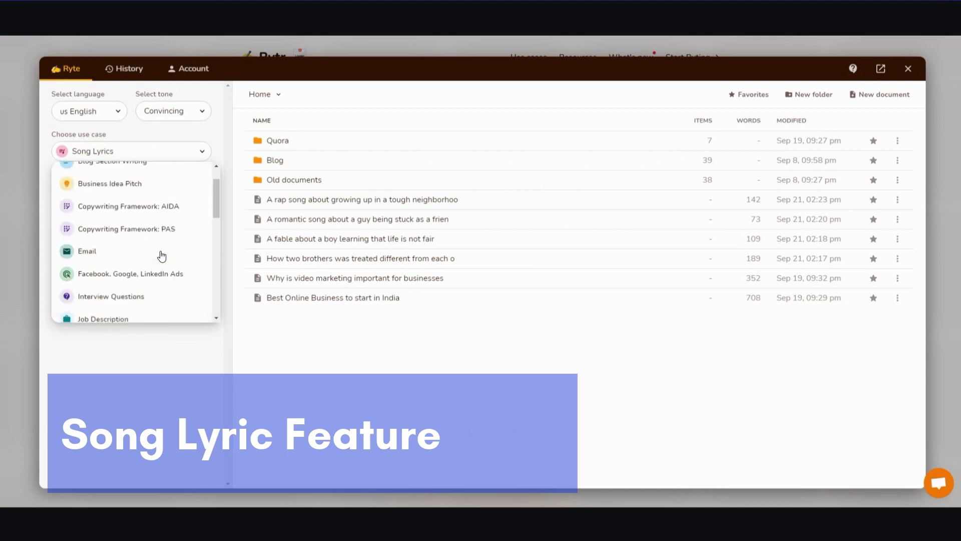
pyautogui.scroll(-10, 162, 256)
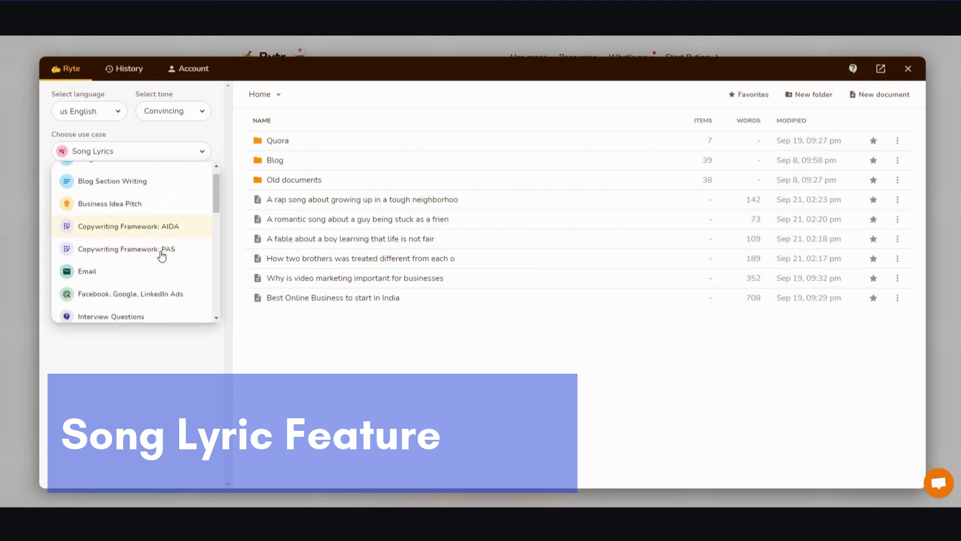